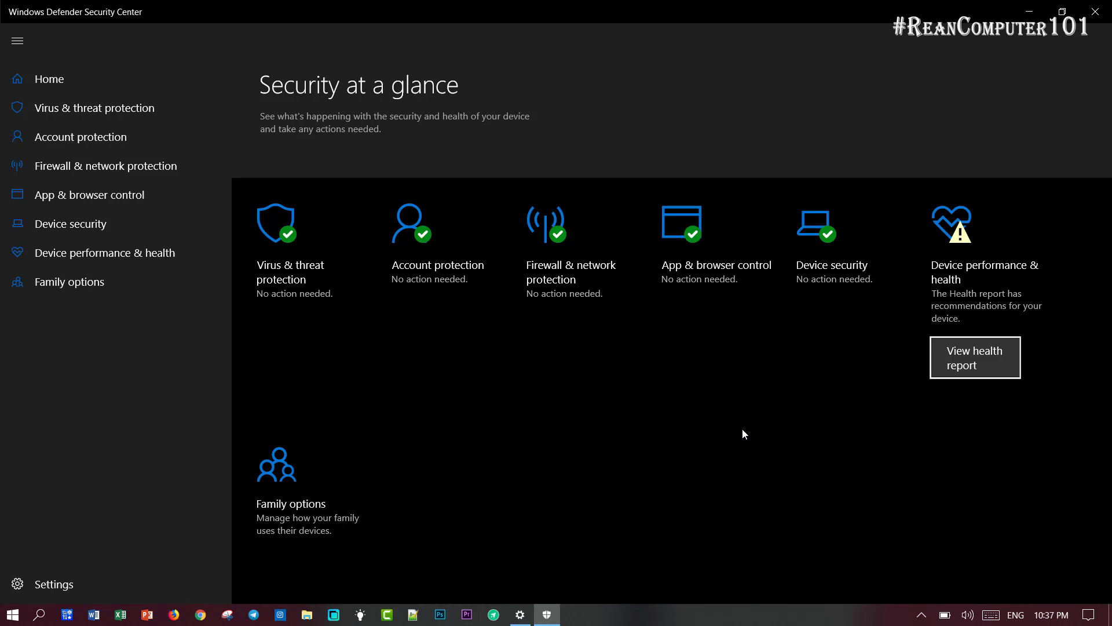
# Close the Security Center and Settings windows, and reopen Windows Defender Security Center through a system search for "defender".
pyautogui.click(1095, 12)
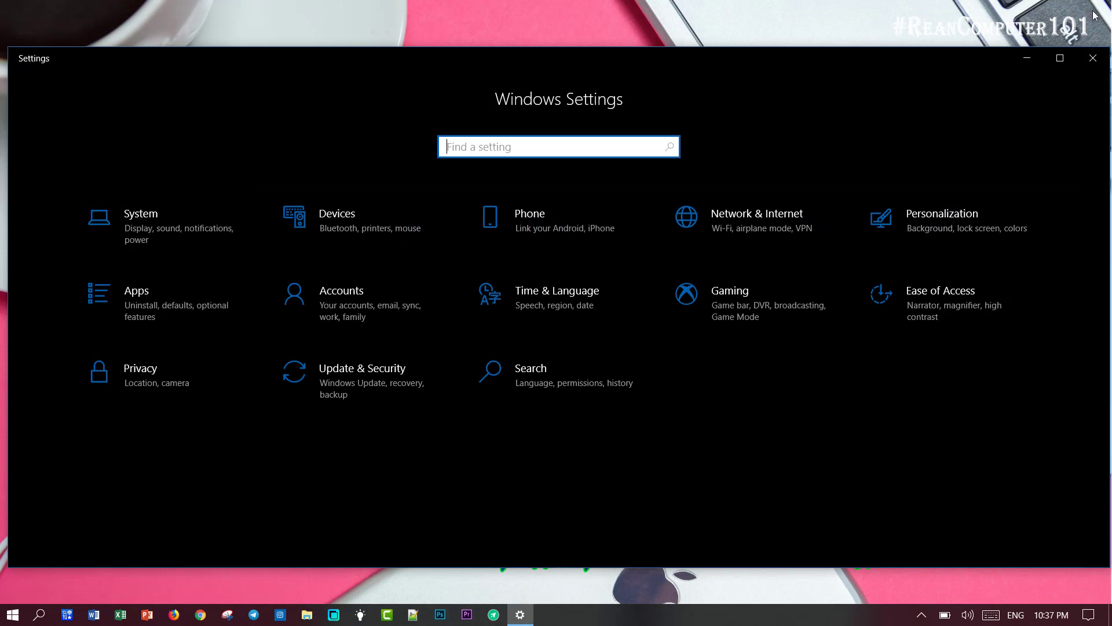
pyautogui.click(1094, 58)
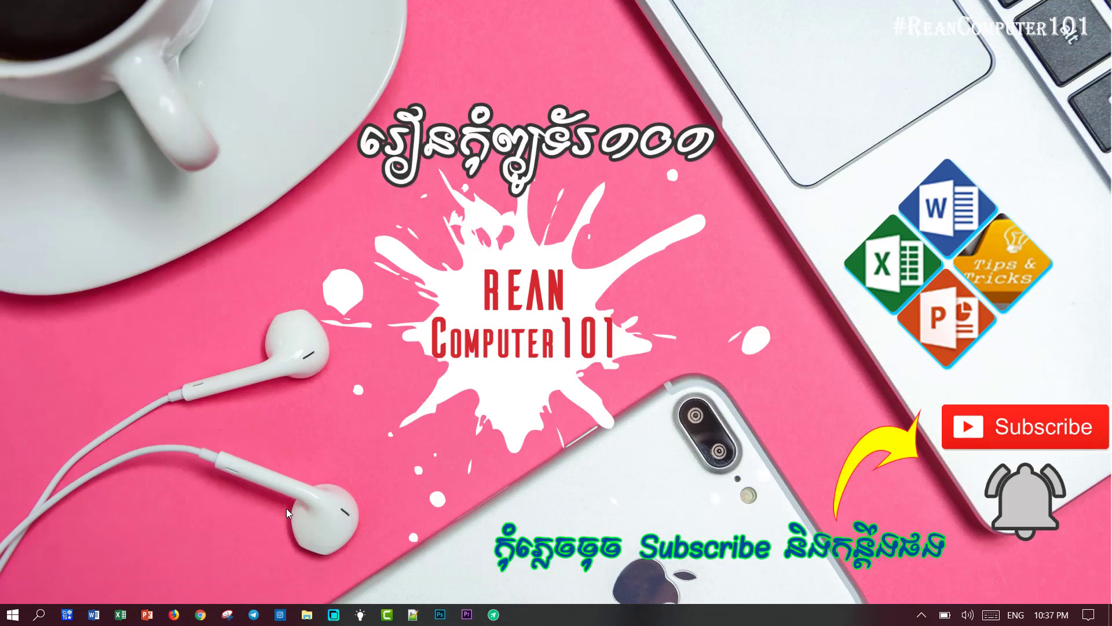
pyautogui.click(46, 616)
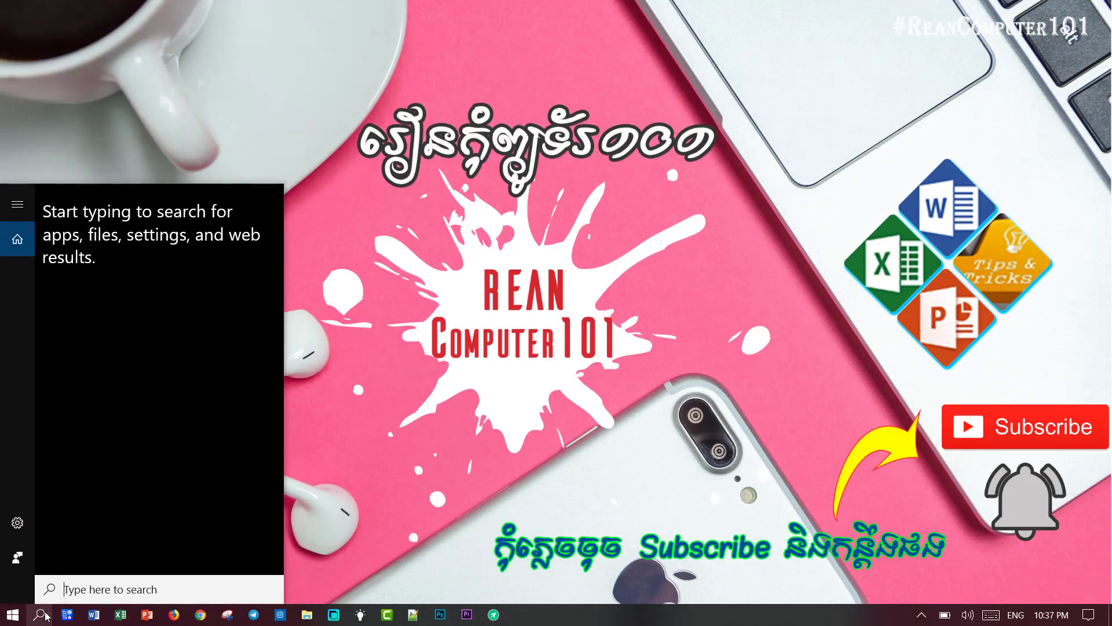
pyautogui.write('windows')
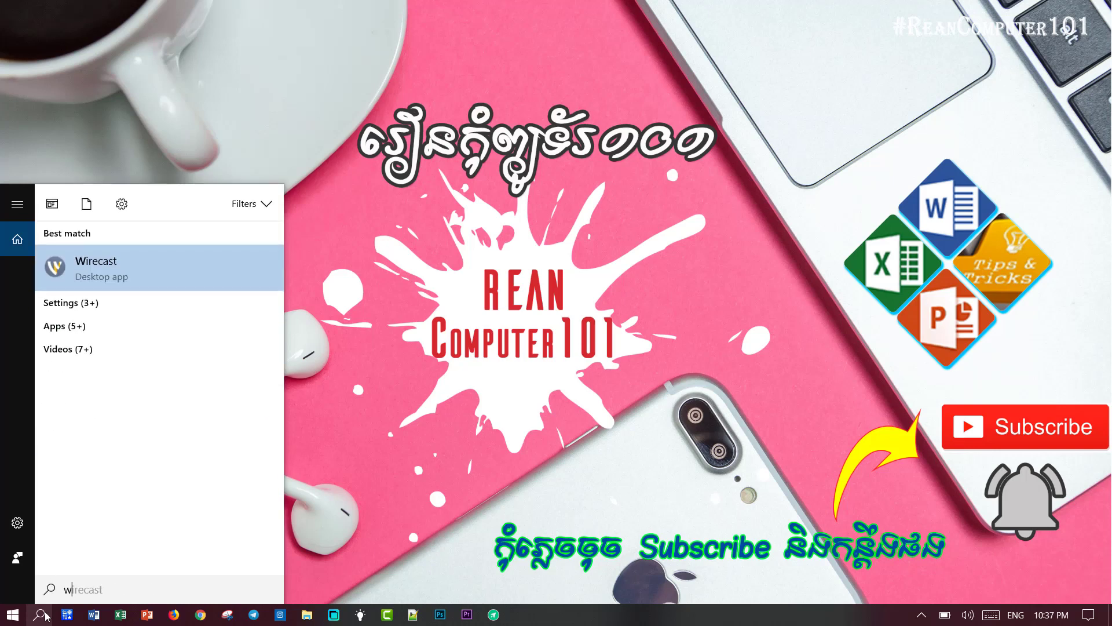
pyautogui.press('BackSpace')
pyautogui.press('BackSpace')
pyautogui.press('BackSpace')
pyautogui.press('BackSpace')
pyautogui.press('BackSpace')
pyautogui.press('BackSpace')
pyautogui.press('BackSpace')
pyautogui.write('deferen')
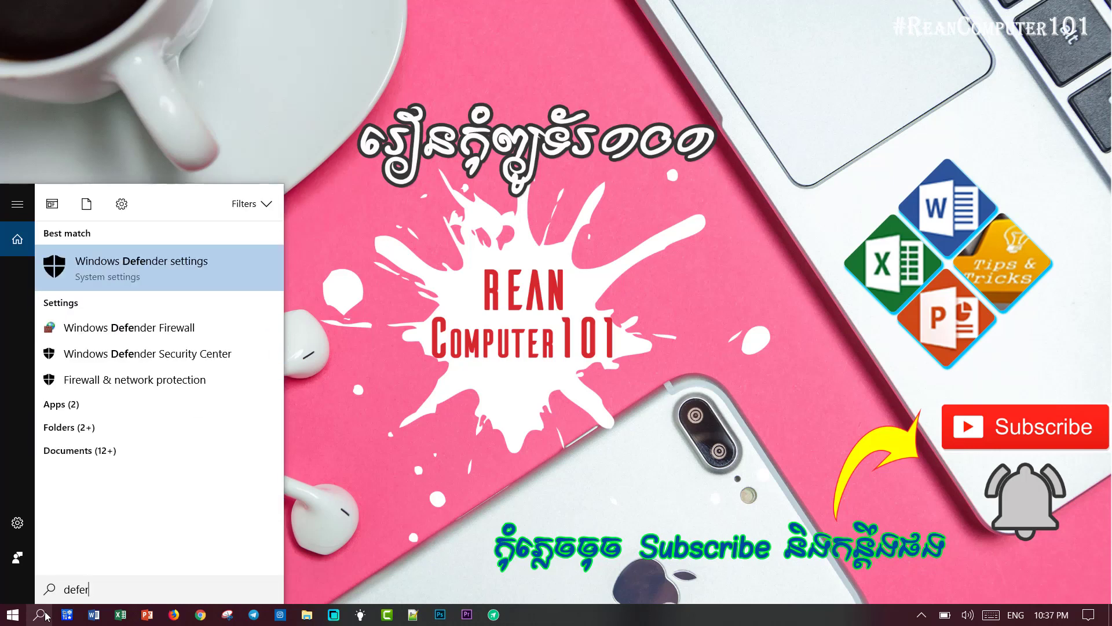
pyautogui.press('BackSpace')
pyautogui.press('BackSpace')
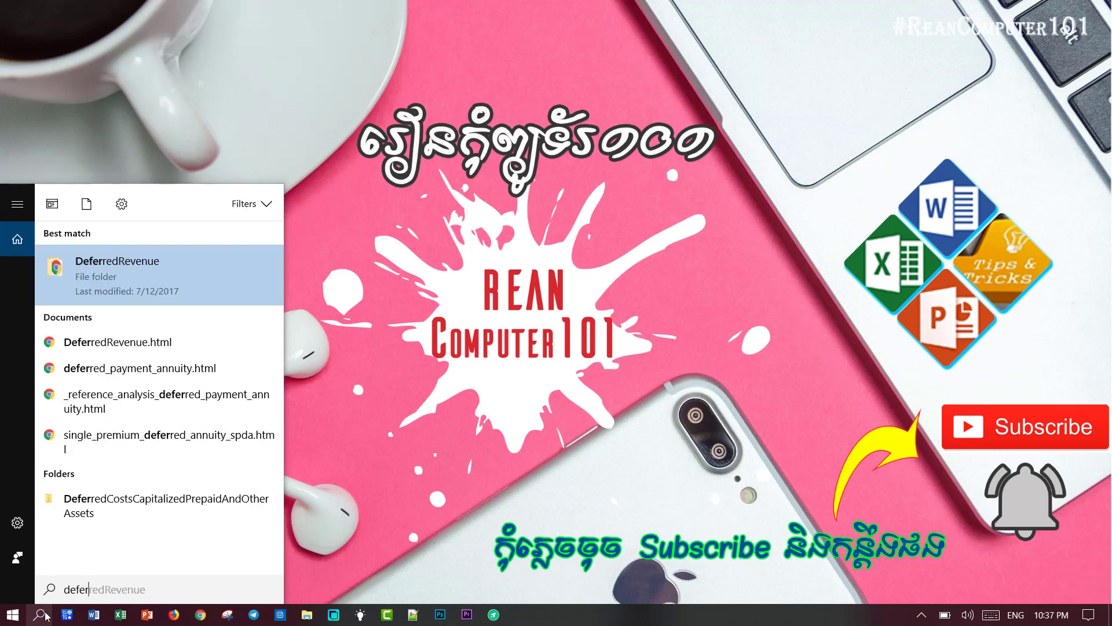
pyautogui.press('BackSpace')
pyautogui.write('nder')
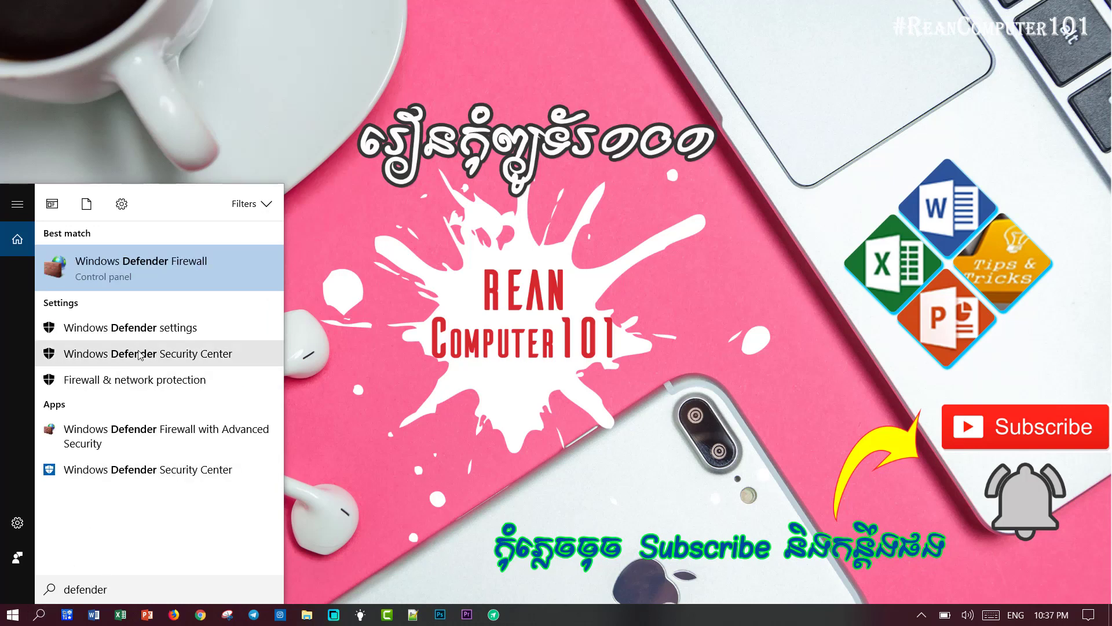
pyautogui.click(200, 362)
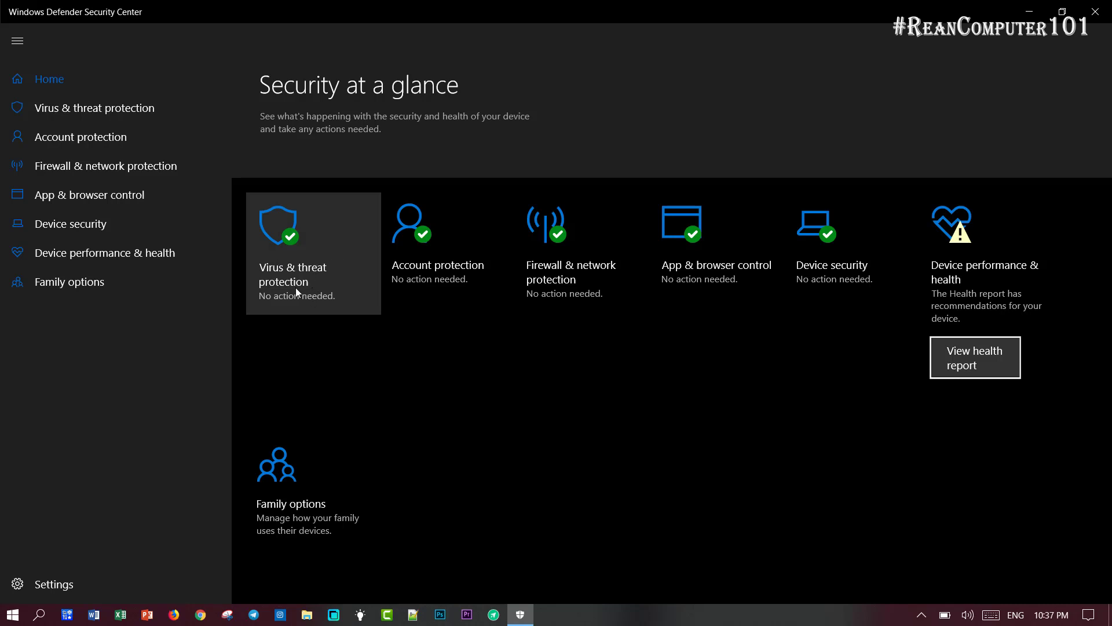
# Try to turn off Real-time protection in the Virus & threat protection settings, declining the permission request.
pyautogui.click(306, 277)
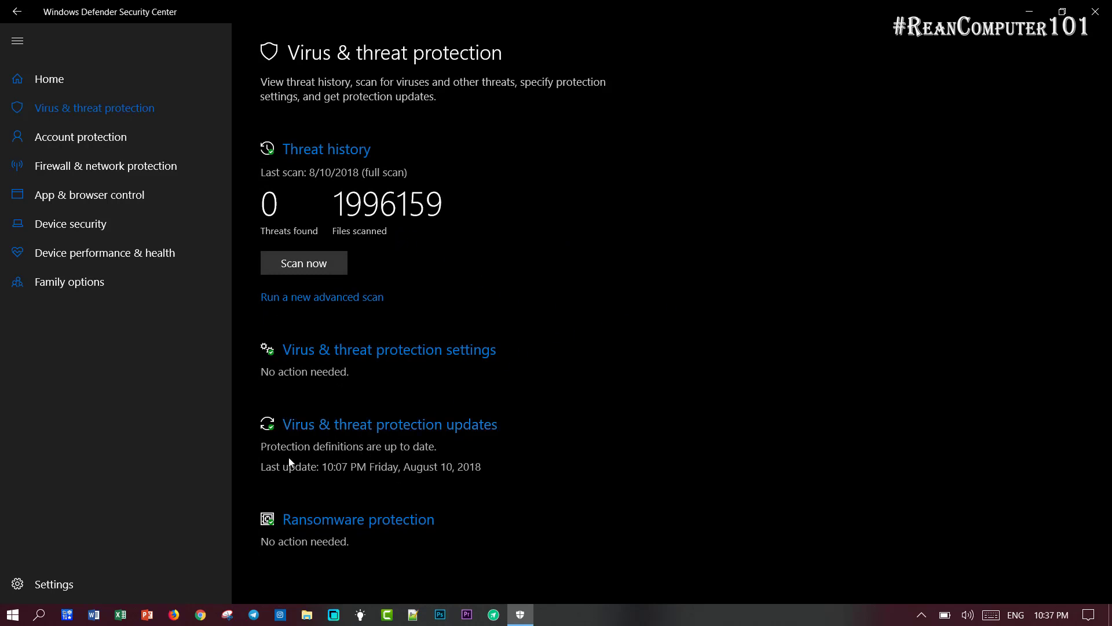
pyautogui.click(492, 350)
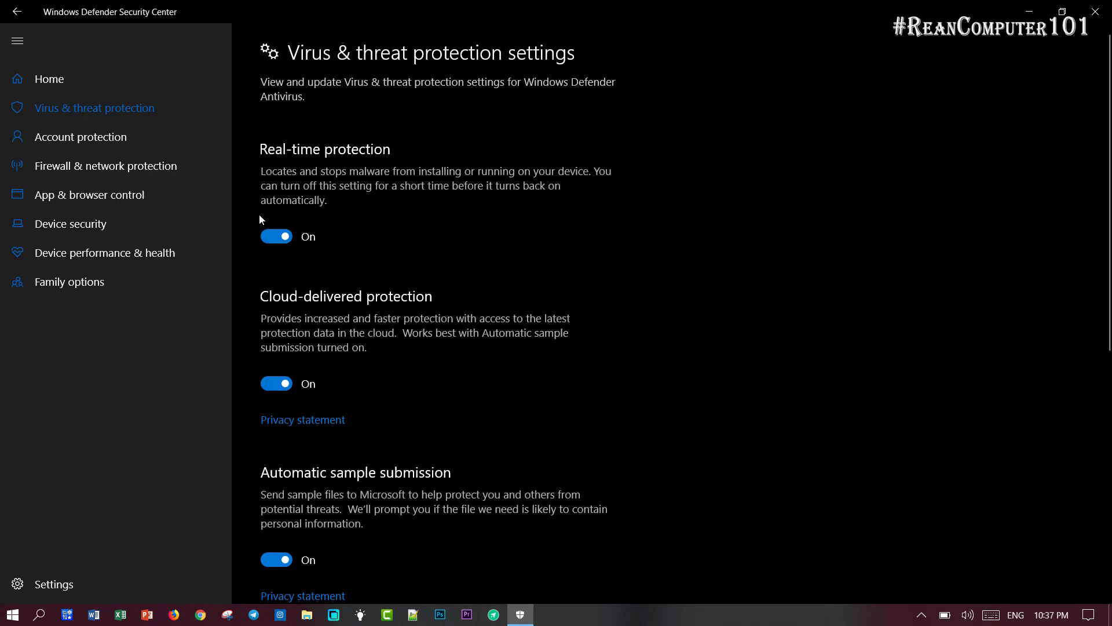
pyautogui.click(25, 18)
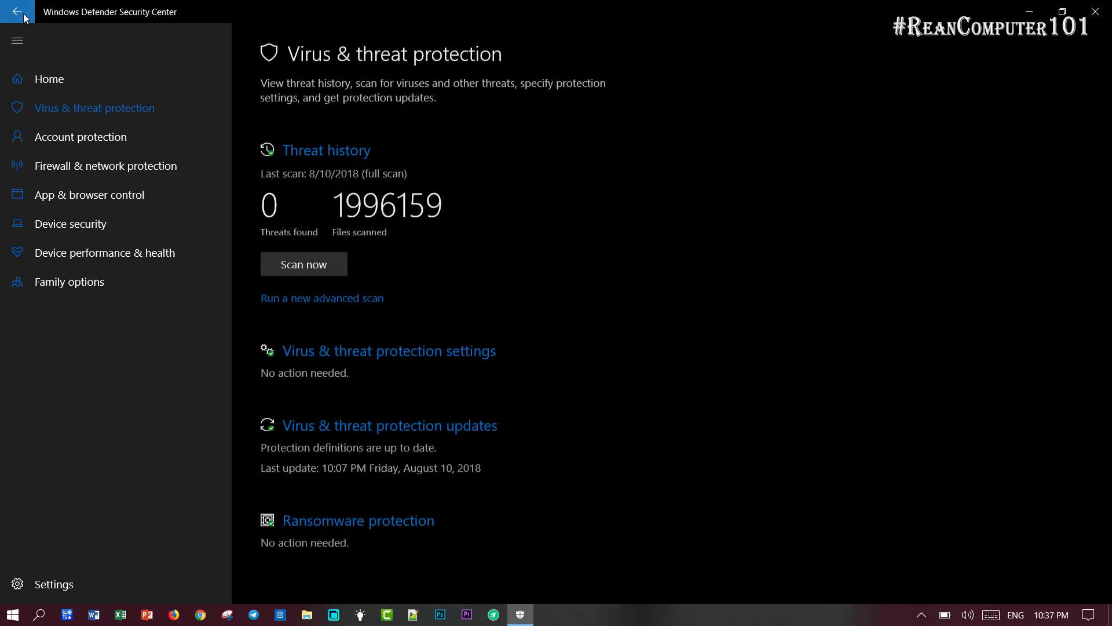
pyautogui.click(354, 356)
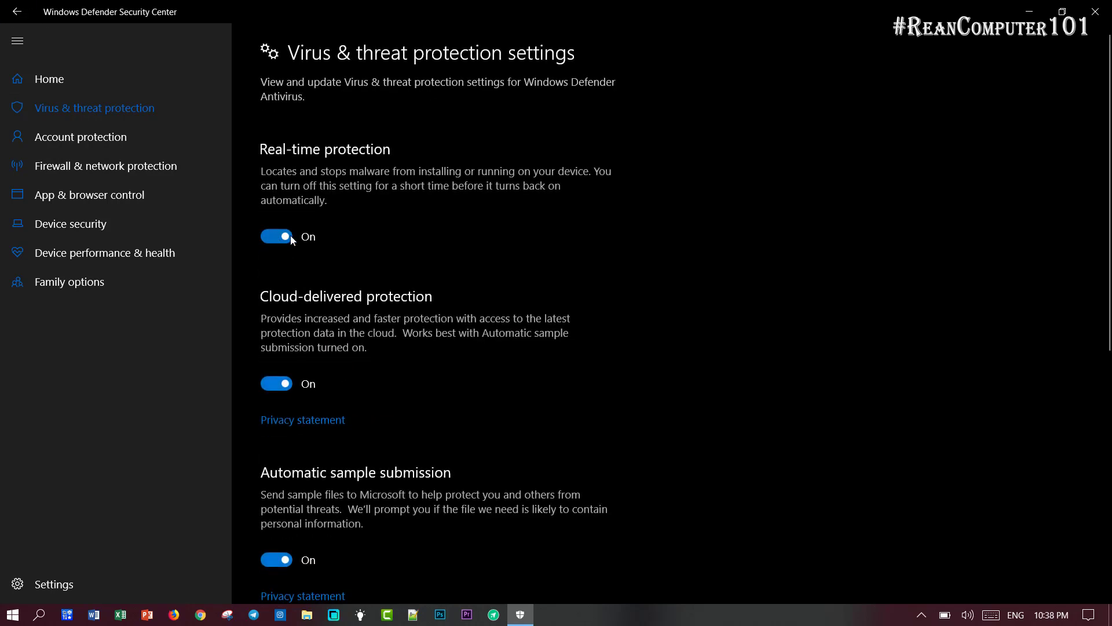
pyautogui.click(277, 237)
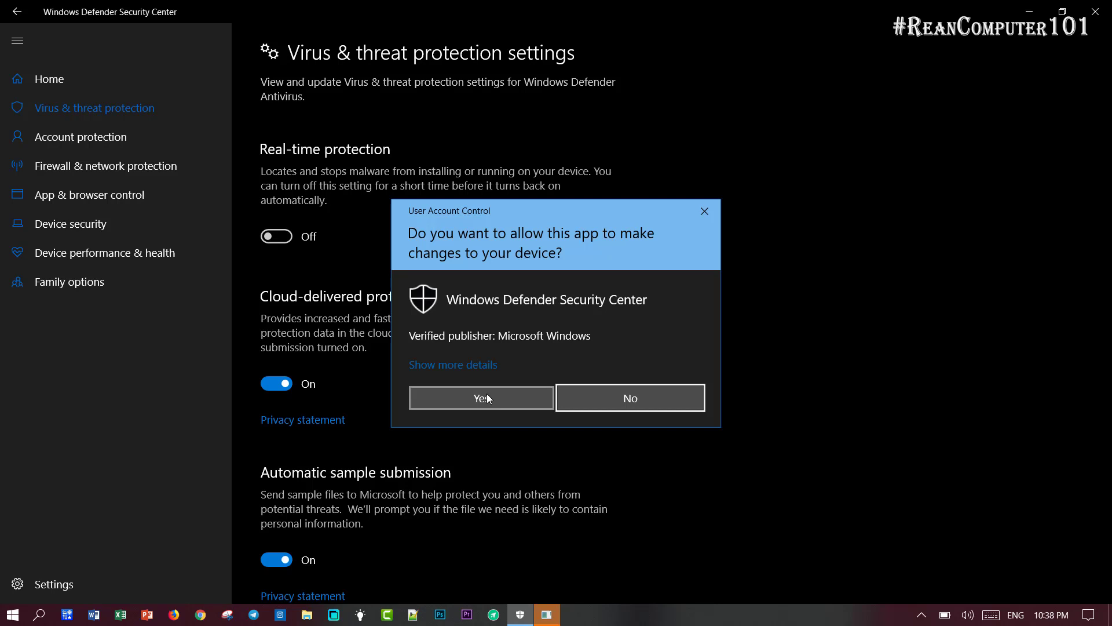
pyautogui.click(669, 398)
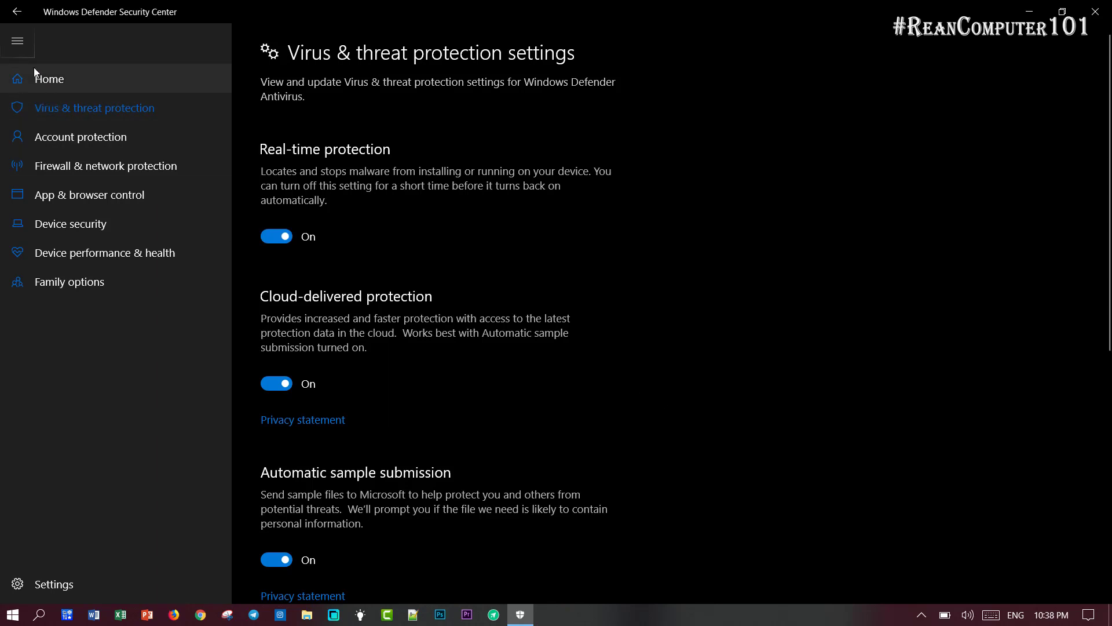
# View the threat definition details under Virus & threat protection updates and return to the Virus & threat protection overview.
pyautogui.click(17, 12)
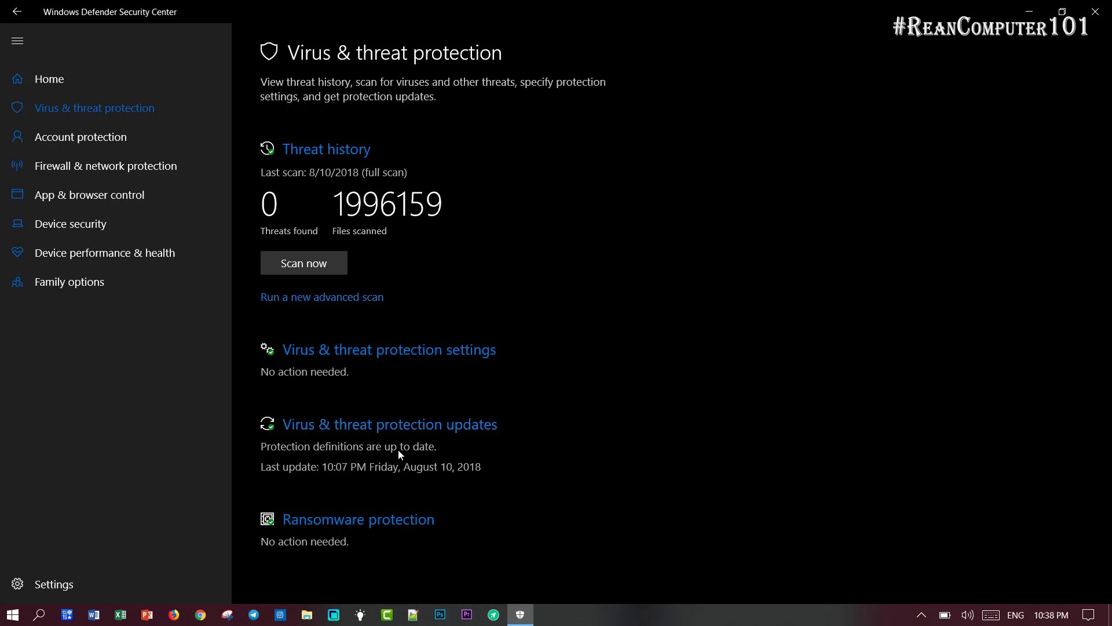
pyautogui.click(423, 425)
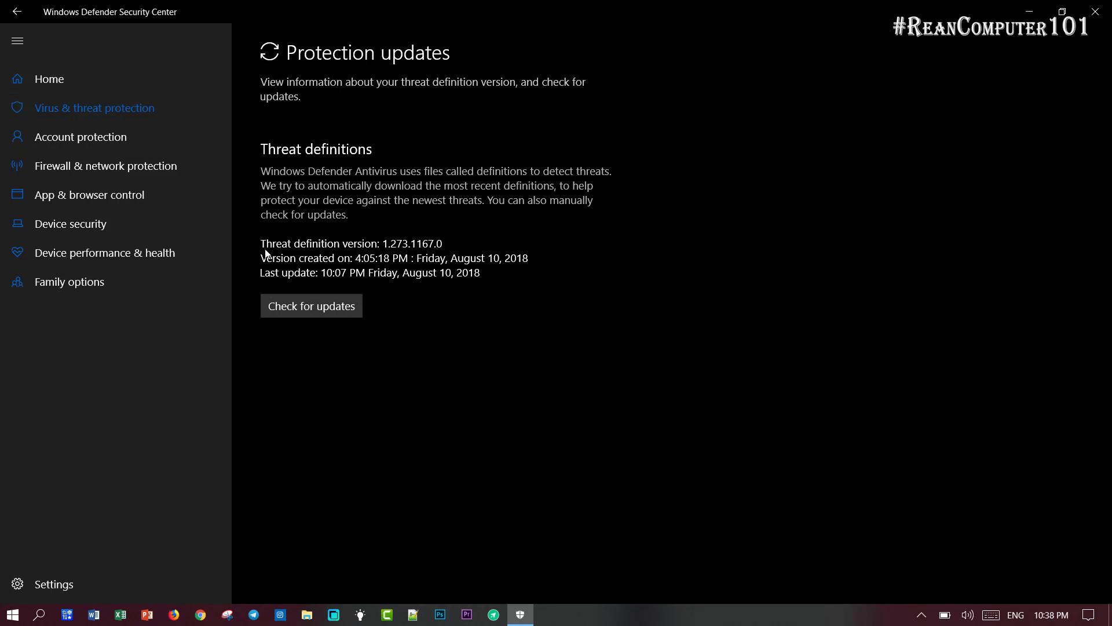
pyautogui.click(19, 18)
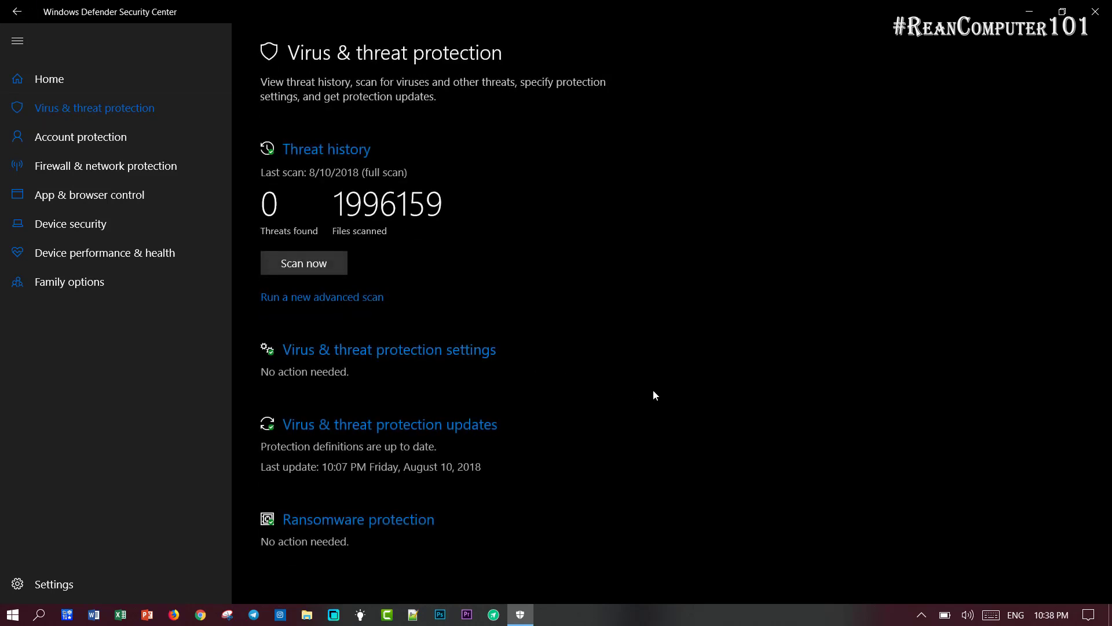
# Turn on Controlled folder access under Ransomware protection, allow the change, and open the list of protected folders.
pyautogui.click(365, 524)
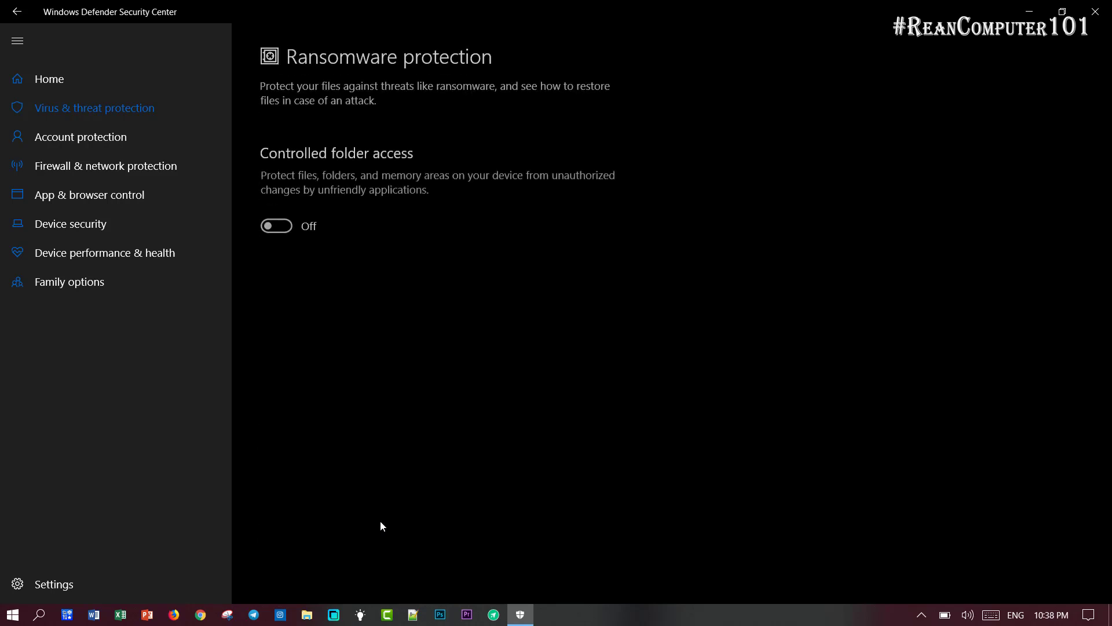
pyautogui.click(285, 226)
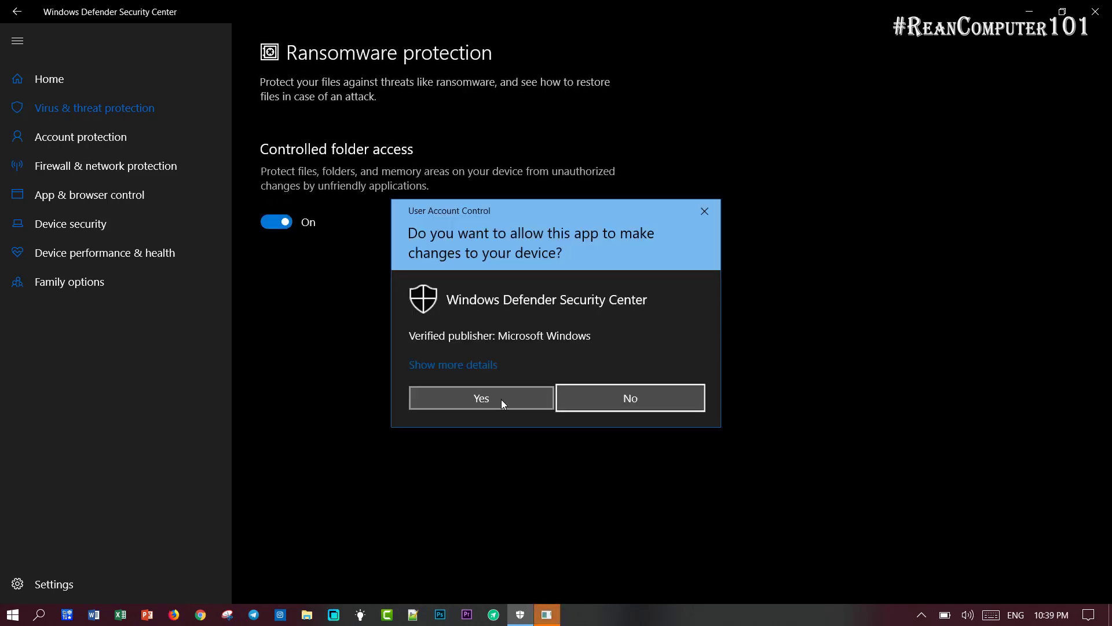
pyautogui.click(502, 398)
pyautogui.click(296, 259)
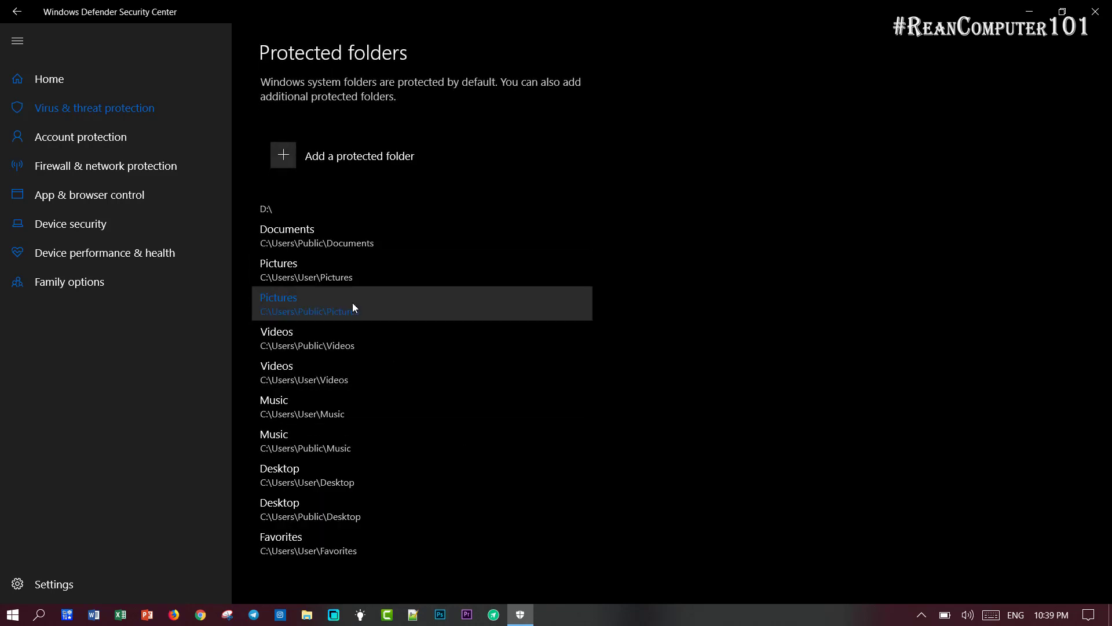
# Return to Ransomware protection and turn Controlled folder access off, allowing the change.
pyautogui.click(17, 11)
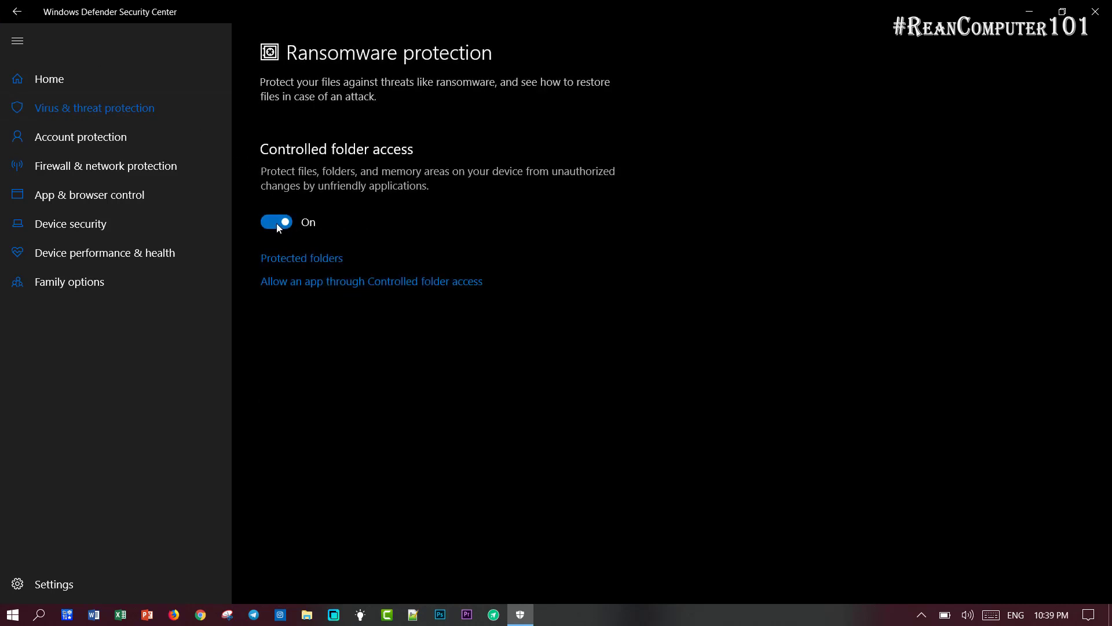
pyautogui.click(277, 224)
pyautogui.click(462, 401)
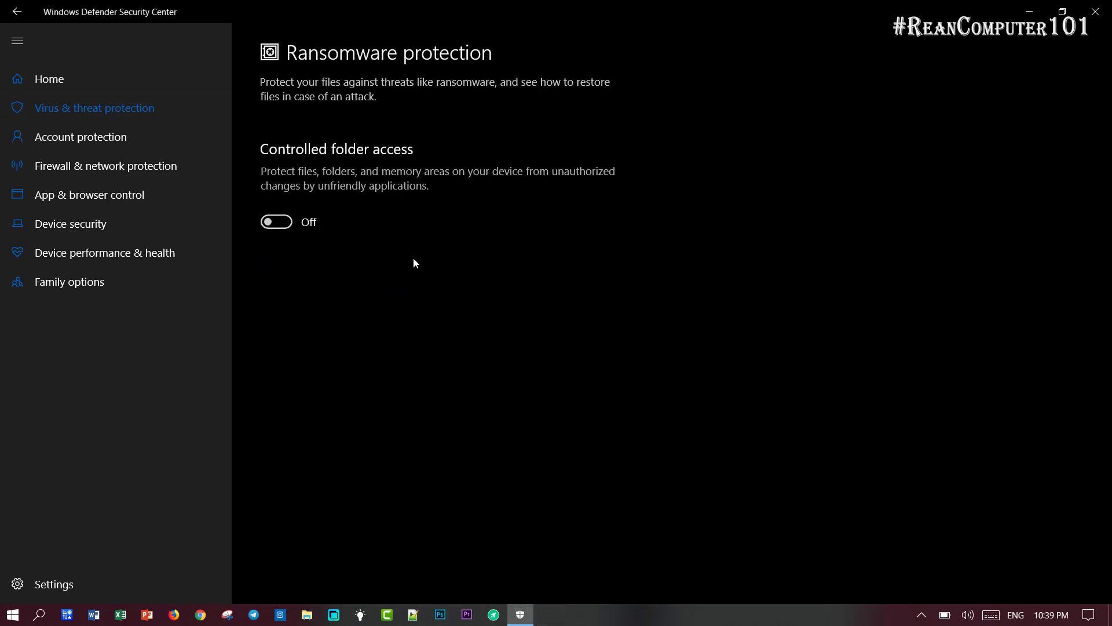
# Open the advanced scan options and alternate between Custom scan and Windows Defender Offline scan, ending on the offline scan.
pyautogui.click(18, 12)
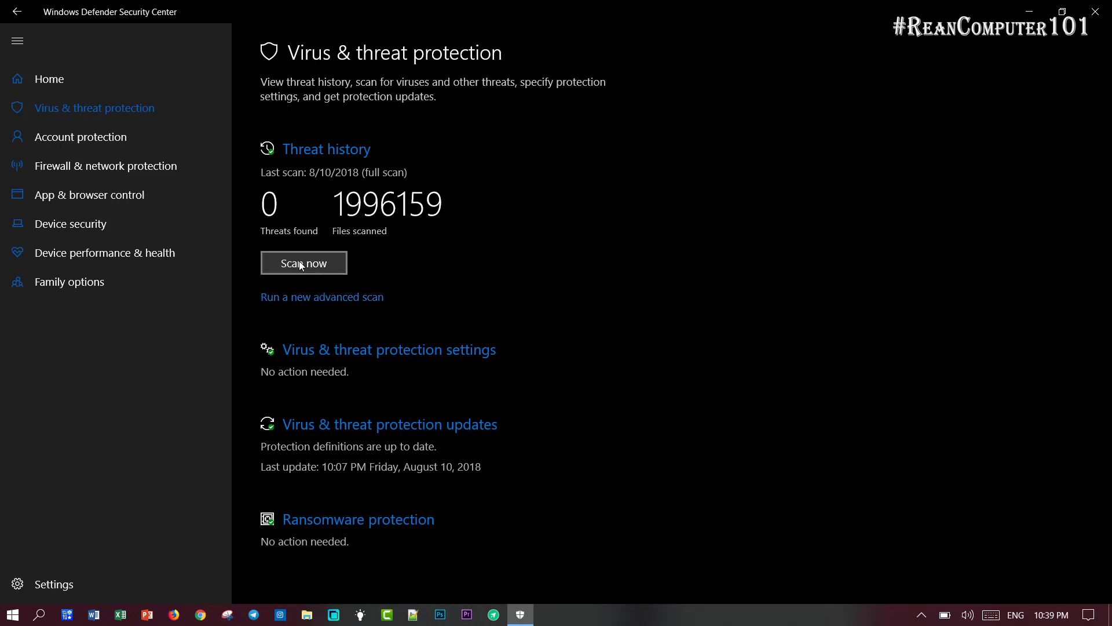
pyautogui.click(324, 299)
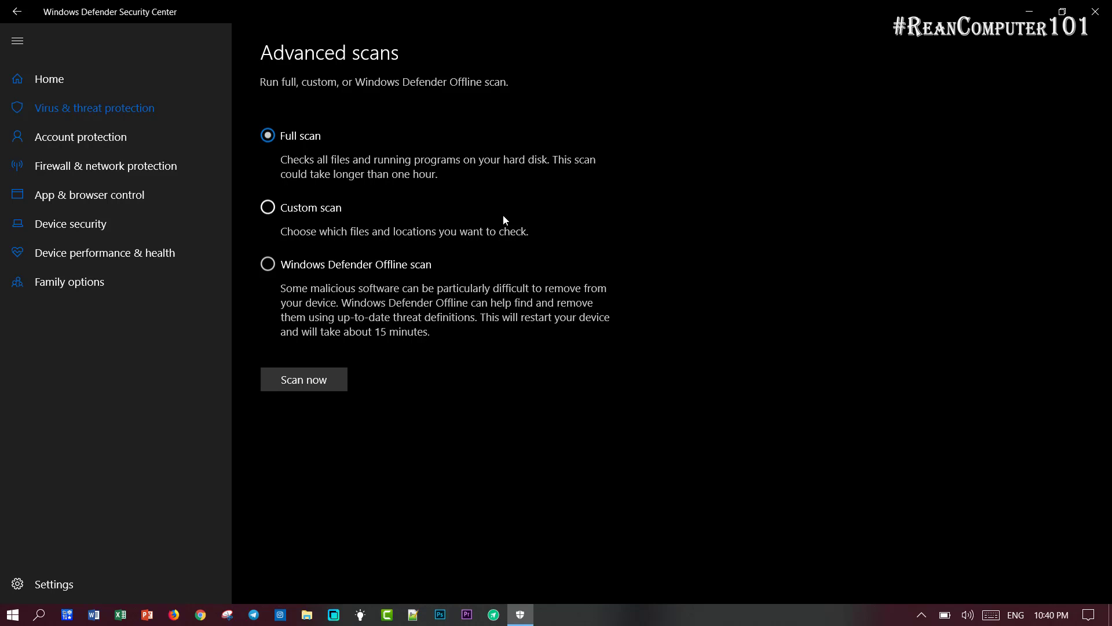
pyautogui.click(272, 208)
pyautogui.click(307, 209)
pyautogui.click(350, 268)
pyautogui.click(309, 209)
pyautogui.click(300, 214)
pyautogui.moveTo(294, 213); pyautogui.dragTo(343, 270)
pyautogui.click(269, 266)
pyautogui.click(270, 209)
pyautogui.click(268, 265)
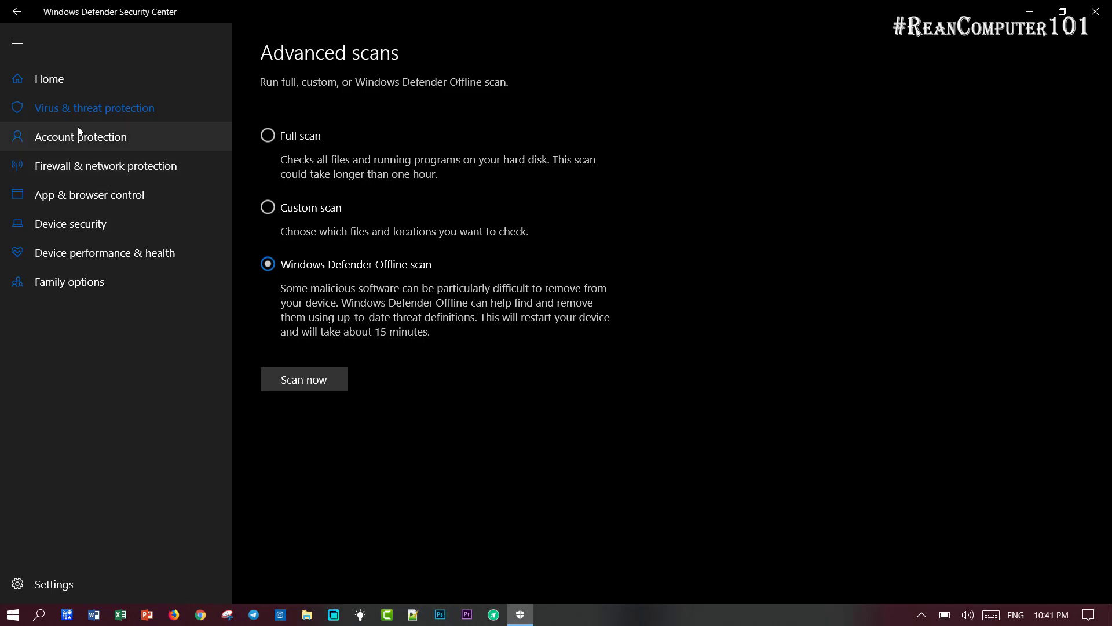
# View the device health report from the security overview and expand its Storage capacity recommendation.
pyautogui.click(47, 81)
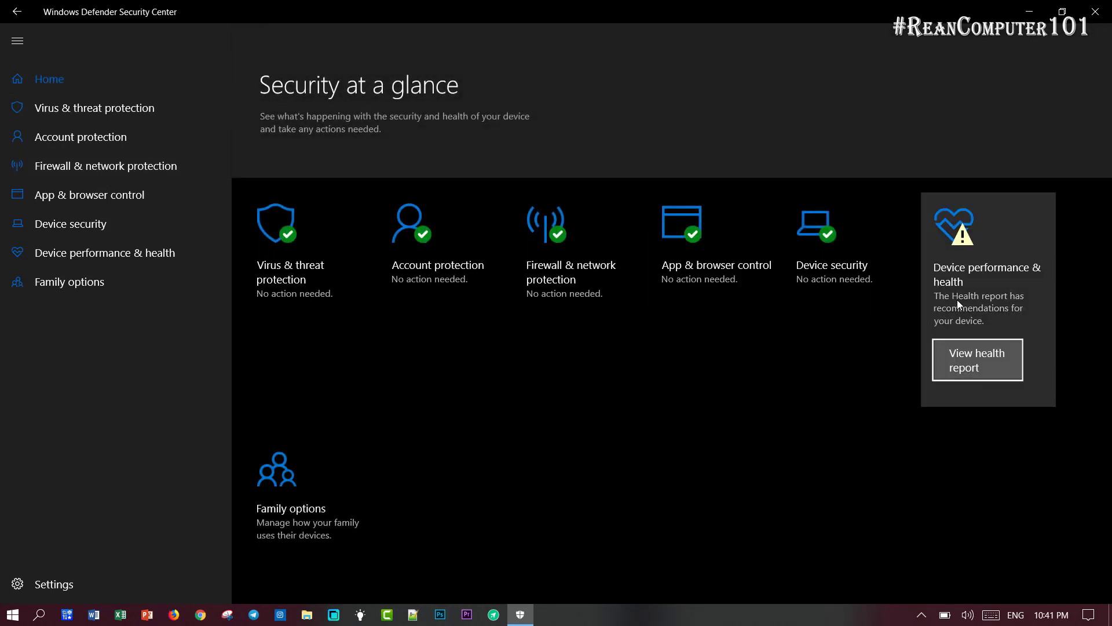
pyautogui.click(966, 363)
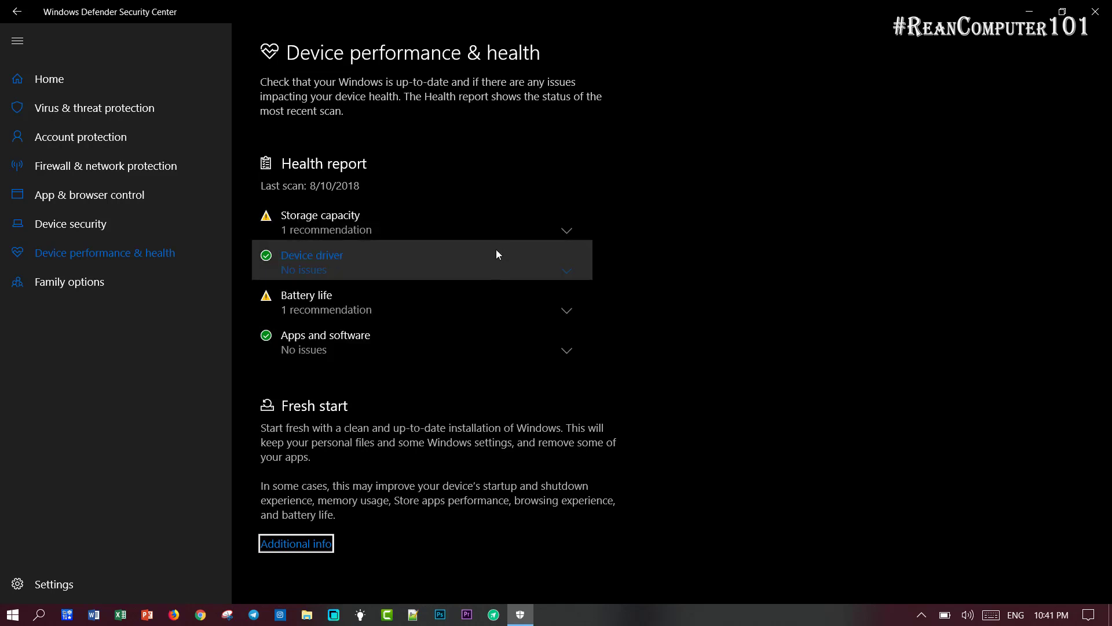
pyautogui.click(539, 230)
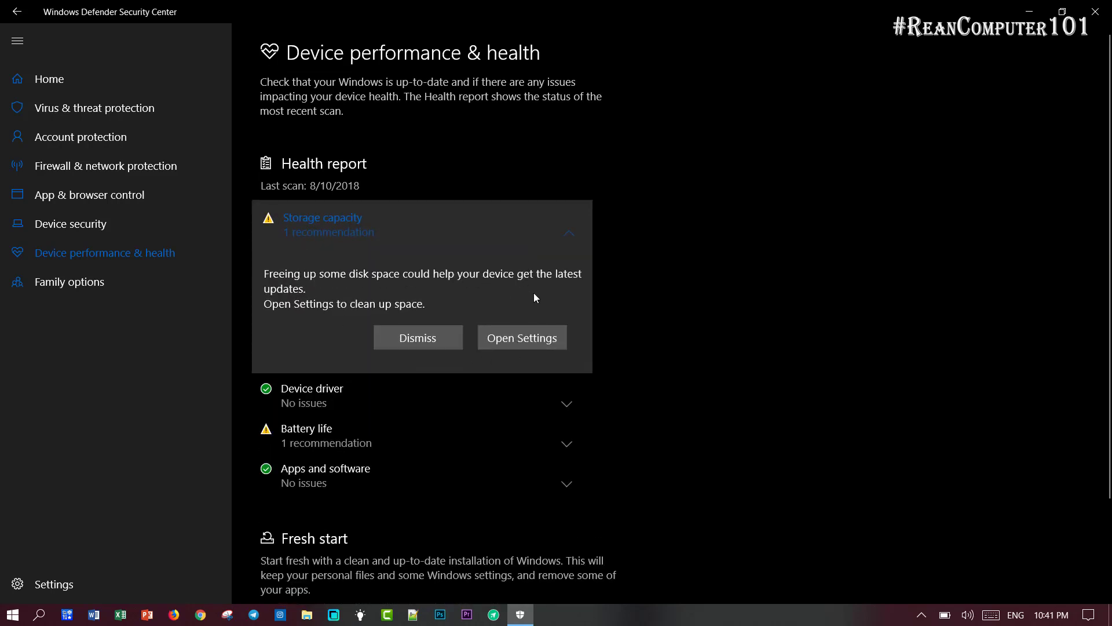
pyautogui.scroll(-2, 683, 385)
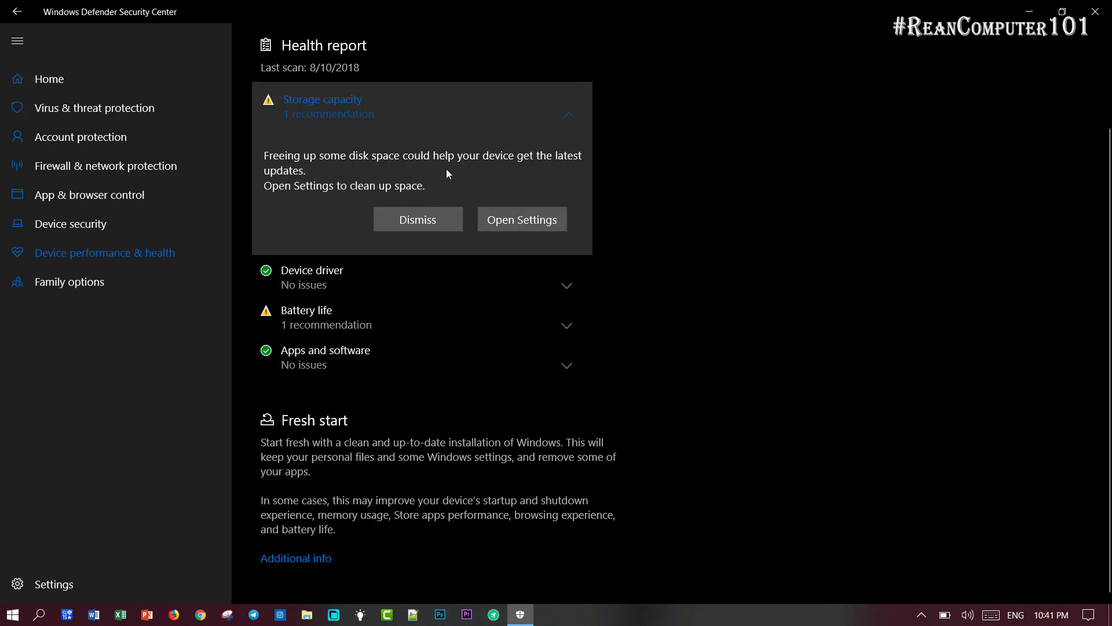
# Return to the advanced scans of Virus & threat protection and select Windows Defender Offline scan.
pyautogui.click(63, 110)
pyautogui.click(322, 299)
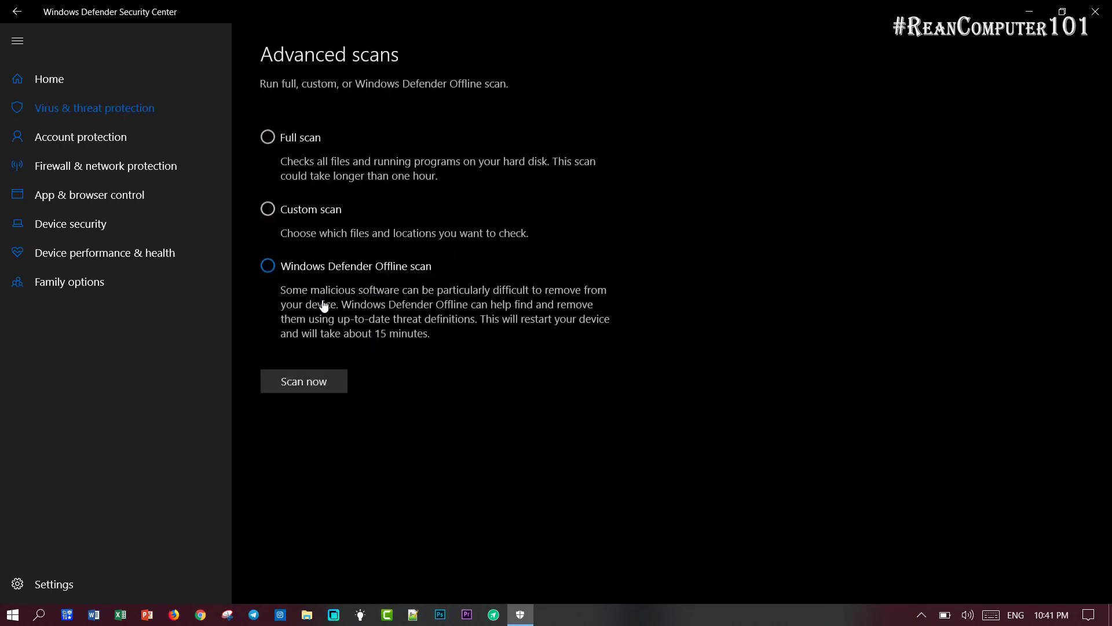
pyautogui.click(274, 266)
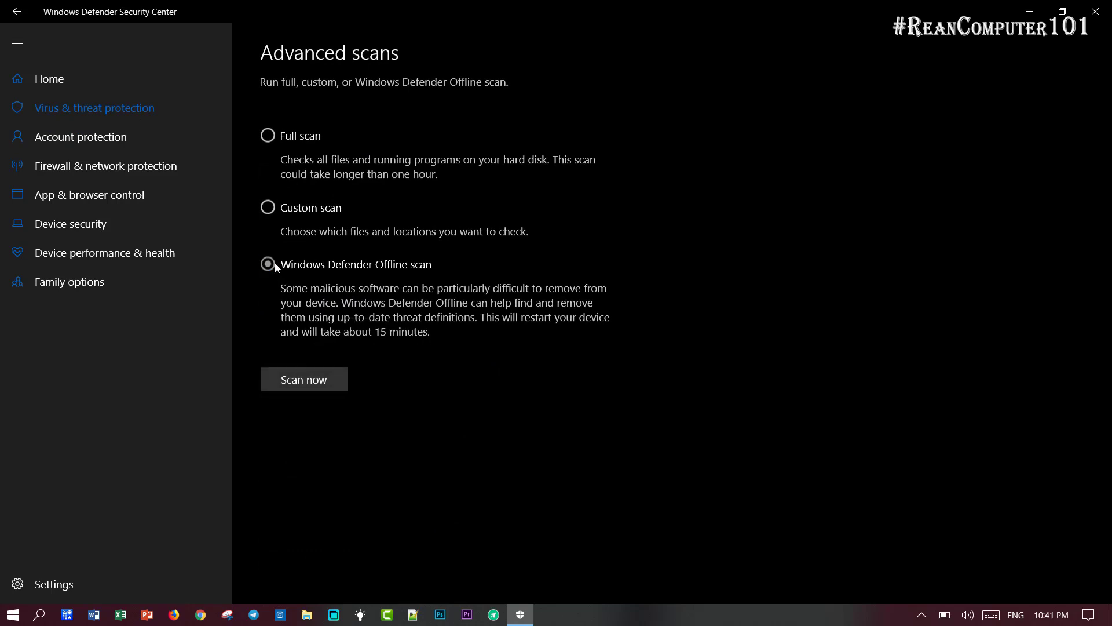
pyautogui.click(375, 267)
pyautogui.click(921, 615)
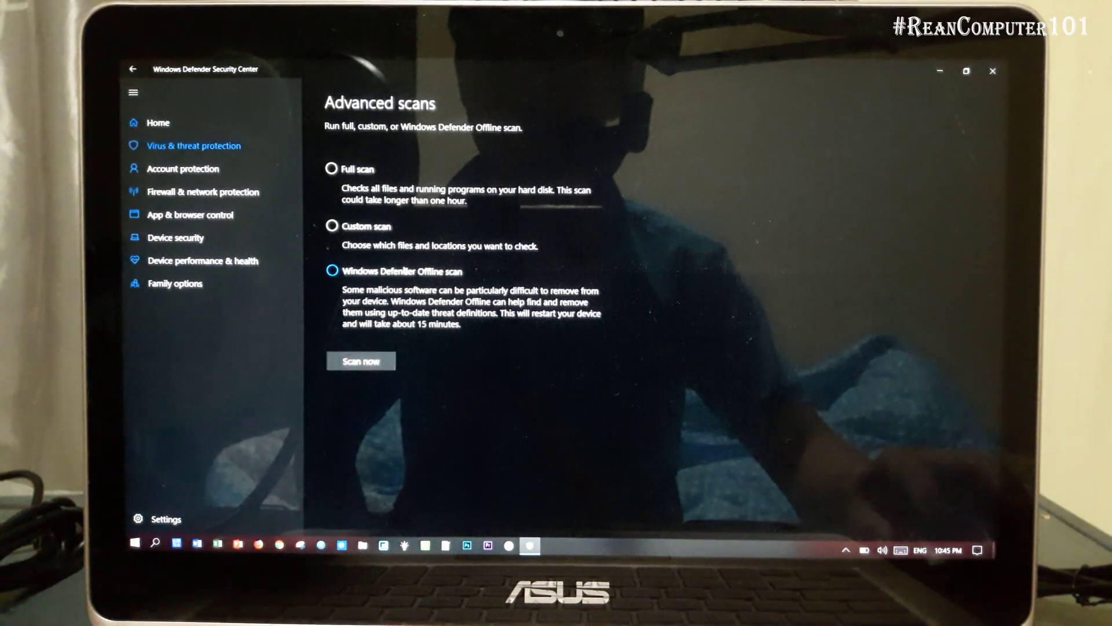
# Start the Windows Defender Offline scan, confirming the restart and allowing Security Center to make changes.
pyautogui.click(378, 362)
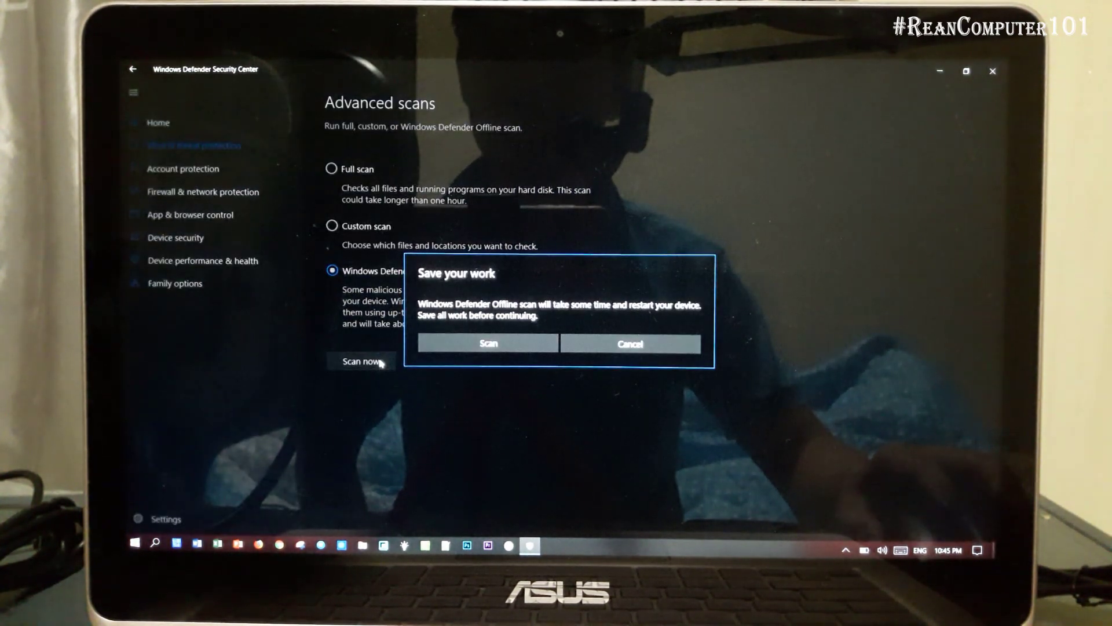
pyautogui.click(488, 345)
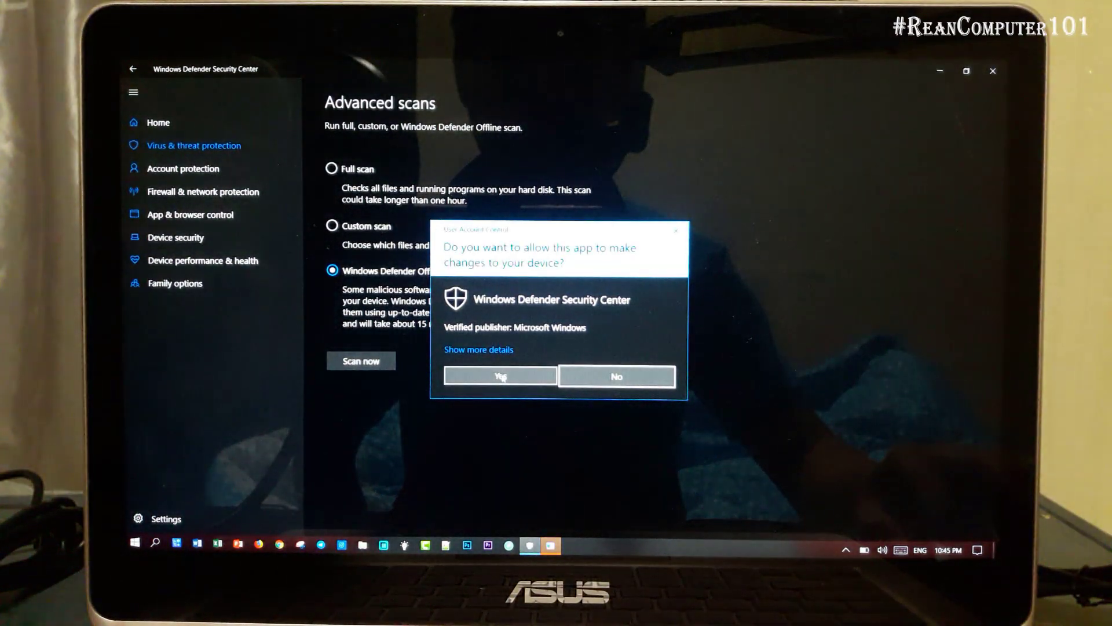
pyautogui.click(501, 377)
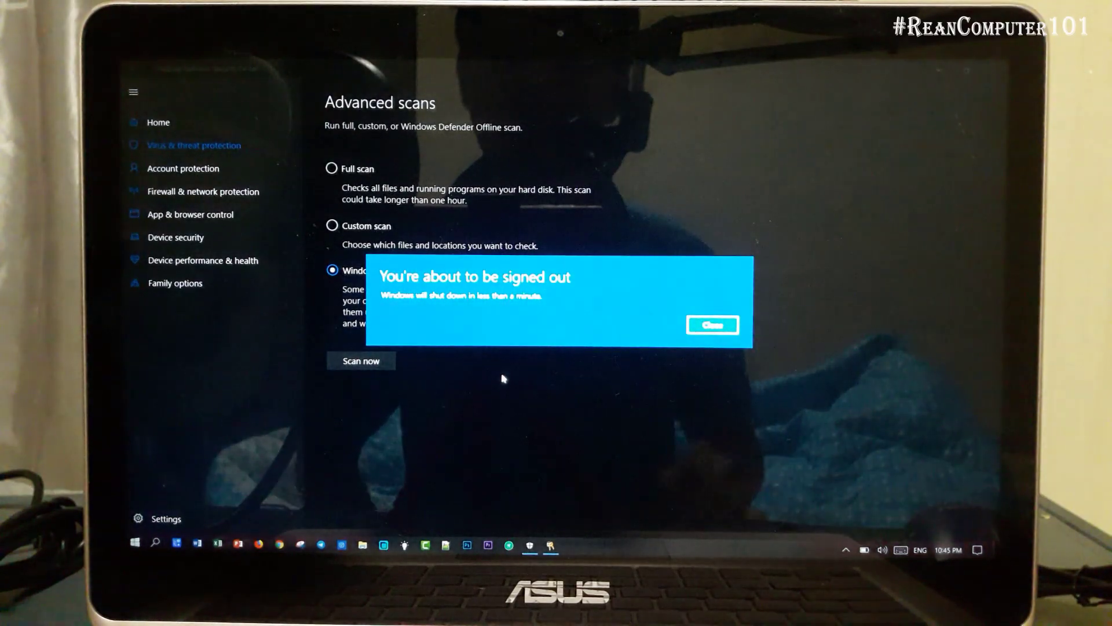